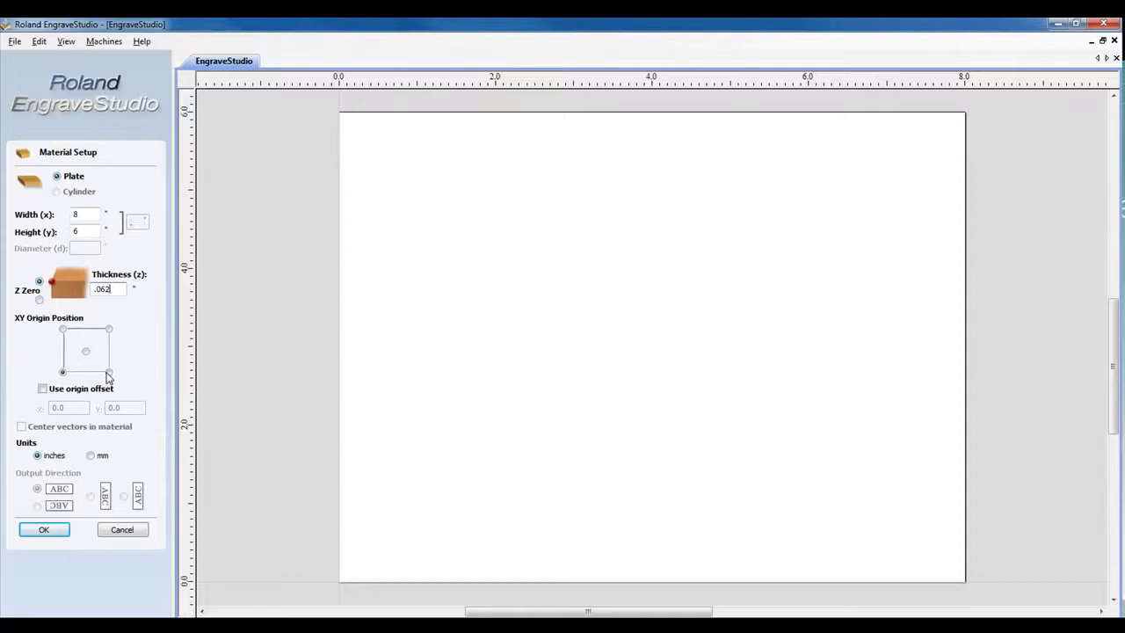
Accept the material setup and import the Heart.bmp bitmap from the Valentines_Heart_Sample_Set folder on the desktop.
left_click(44, 530)
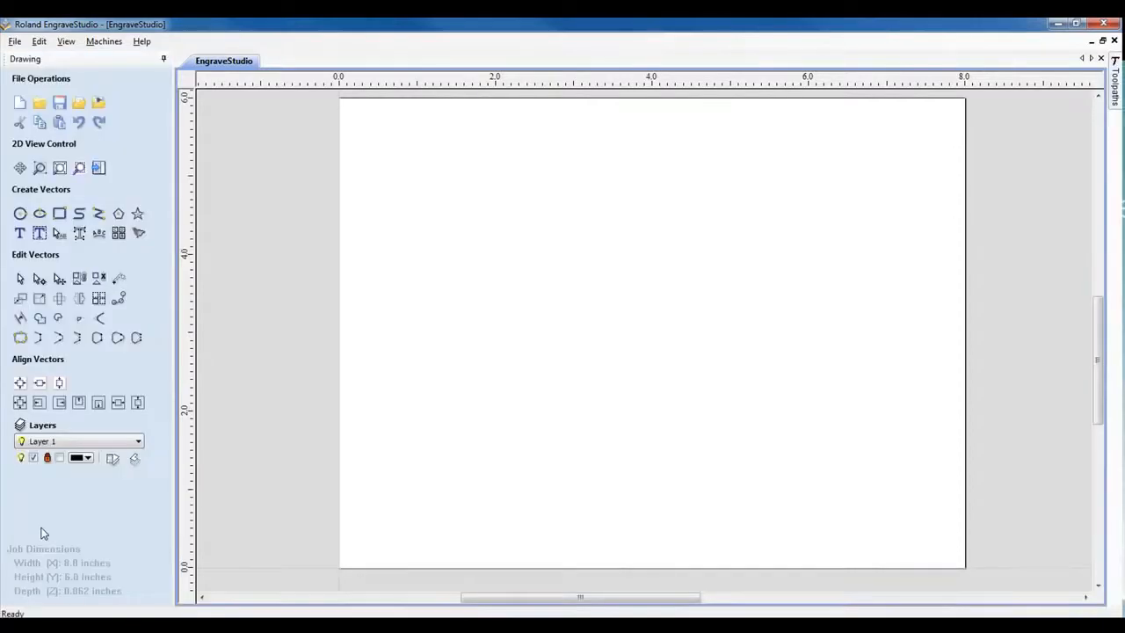
left_click(14, 43)
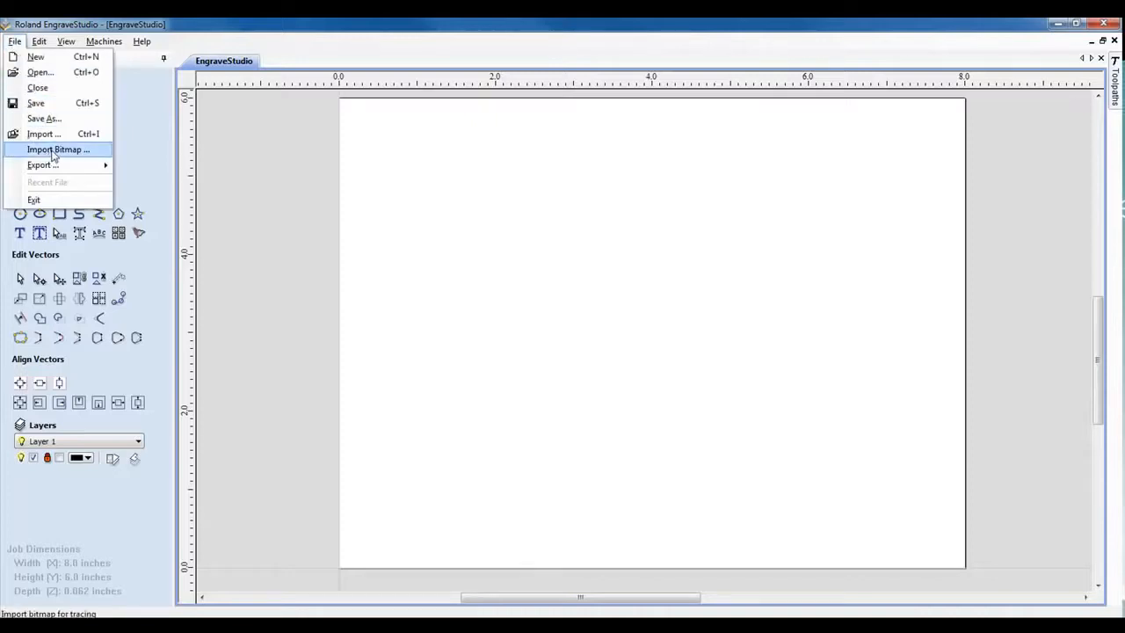
left_click(148, 148)
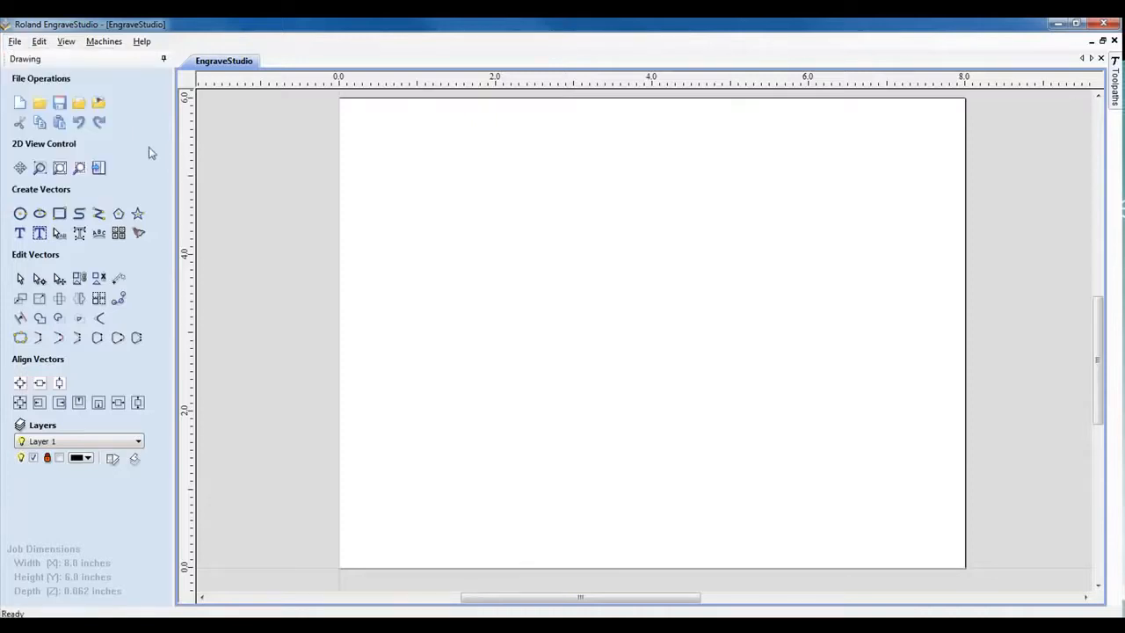
left_click(100, 104)
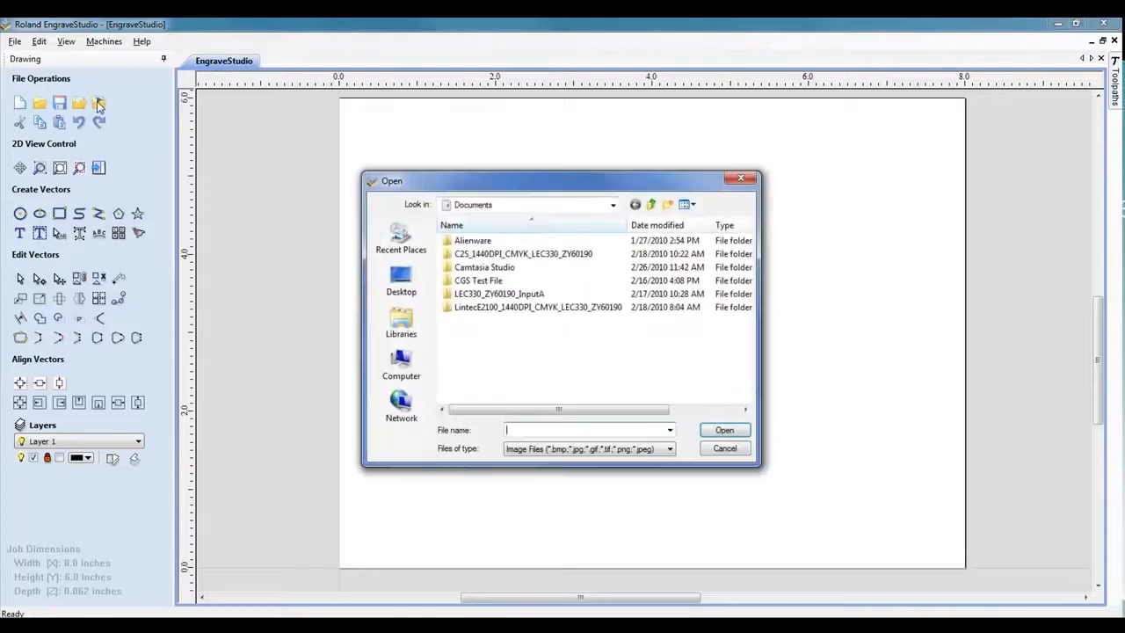
left_click(403, 281)
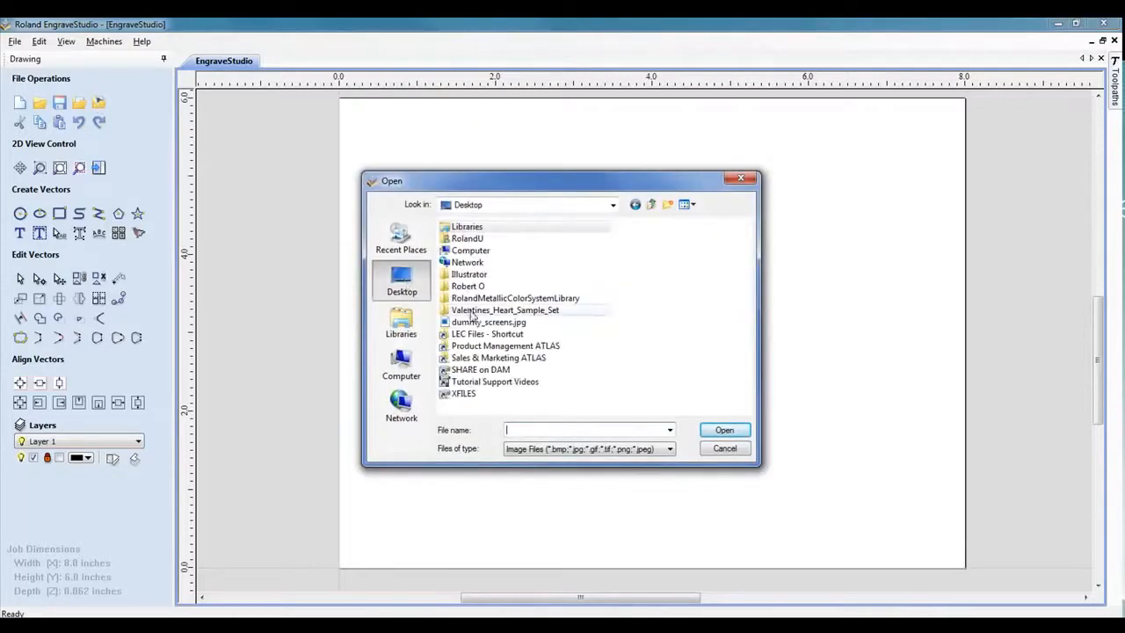
double_click(492, 313)
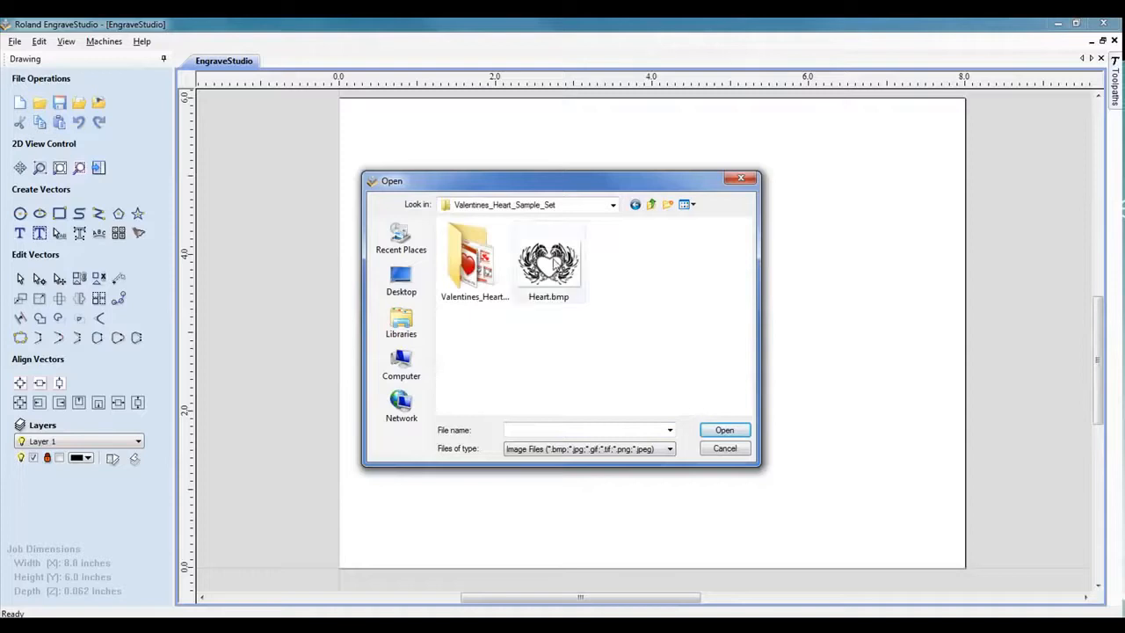
left_click(553, 259)
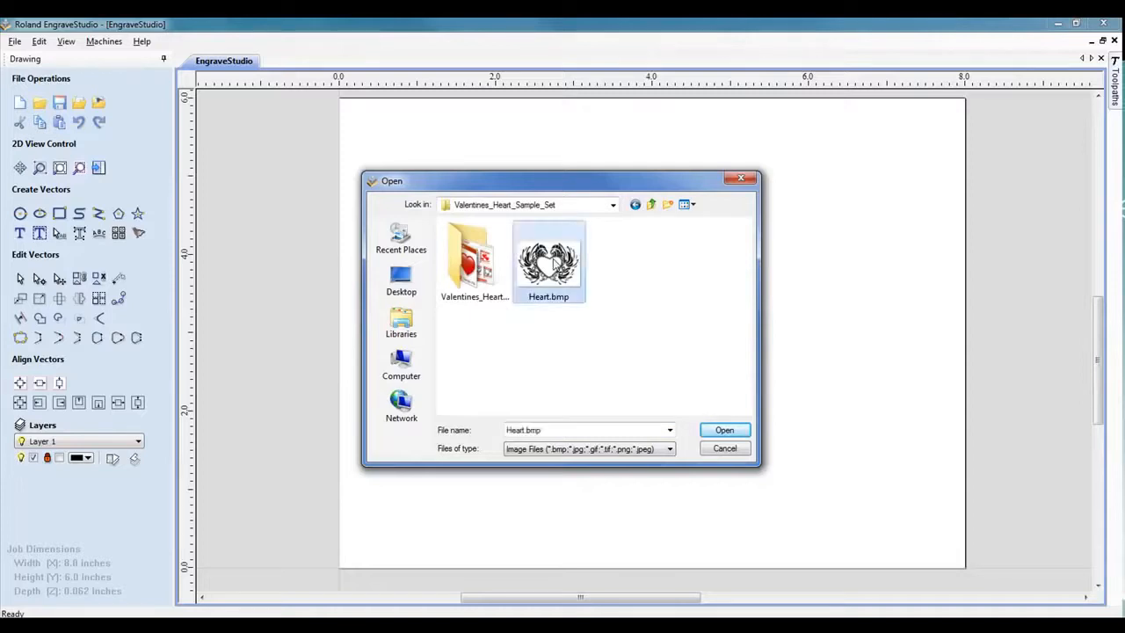
left_click(726, 432)
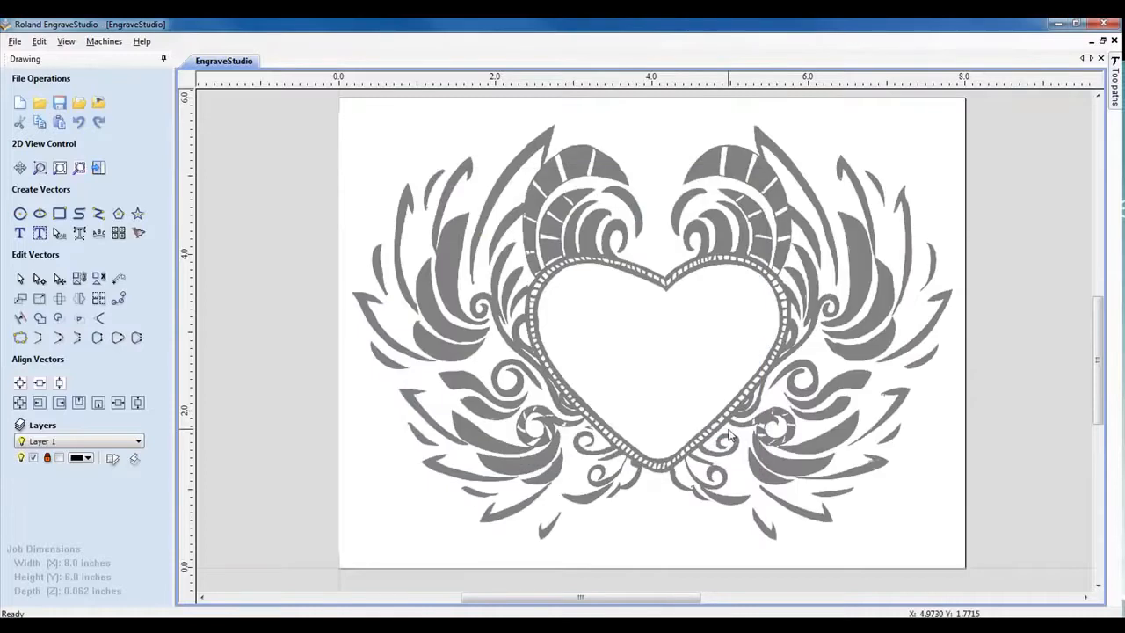
Trace the heart bitmap into vectors in black/white mode with threshold 0.83, corner fit 100% and noise filter 6.
left_click(704, 255)
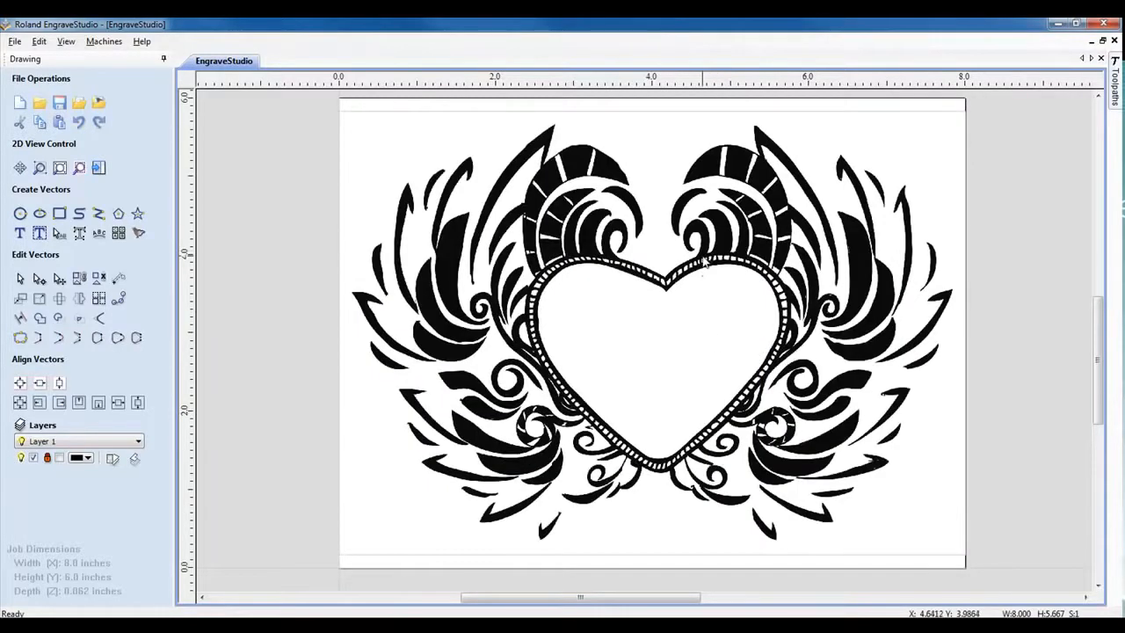
left_click(138, 236)
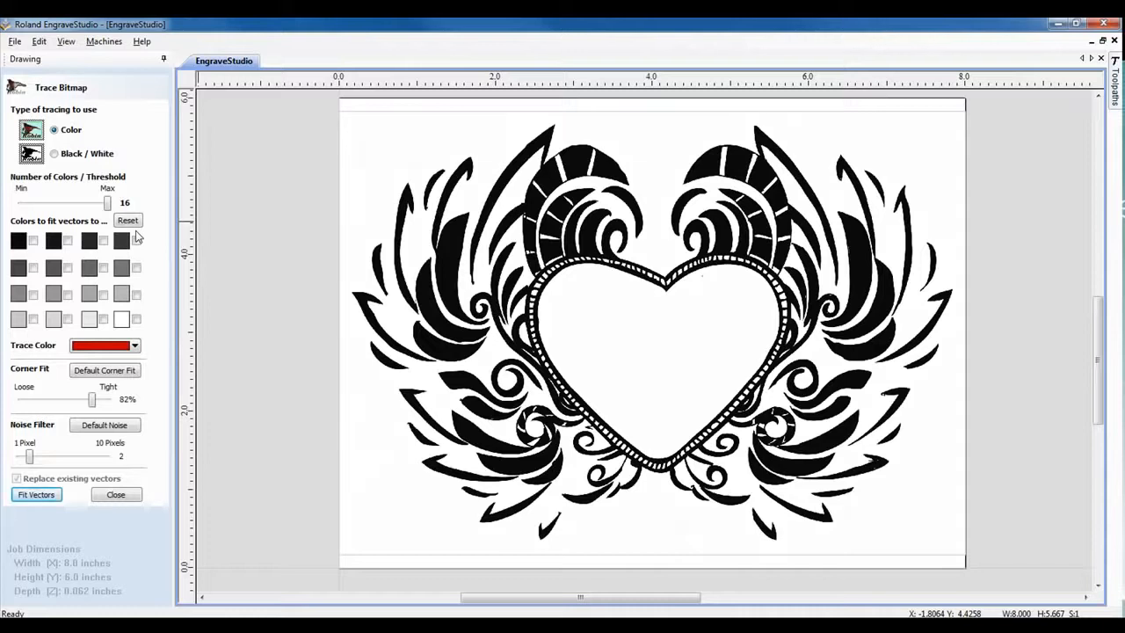
left_click(55, 154)
mouse_move(65, 207)
left_mouse_down()
mouse_move(116, 214)
mouse_move(47, 216)
mouse_move(93, 216)
left_mouse_up()
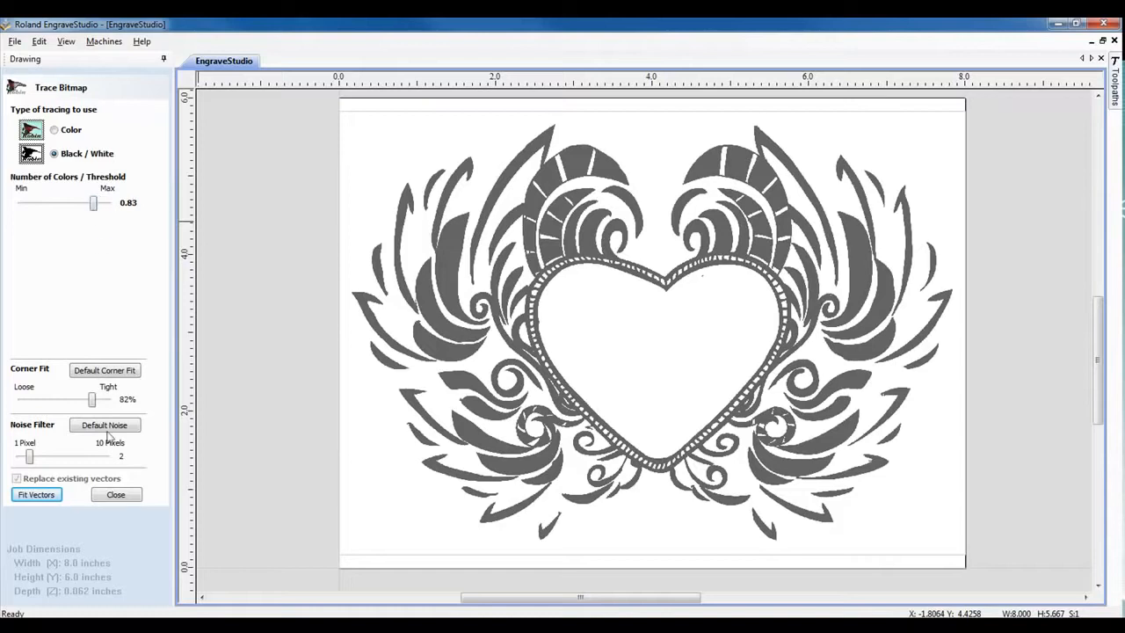
left_click_drag(92, 399, 116, 405)
left_click_drag(31, 458, 67, 458)
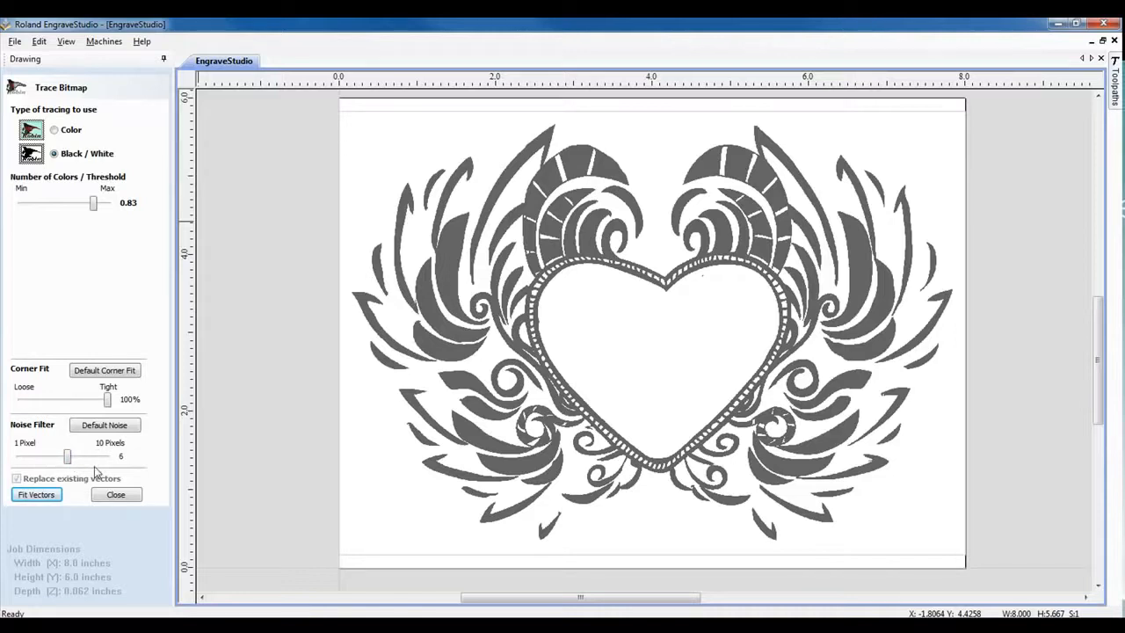
left_click(35, 496)
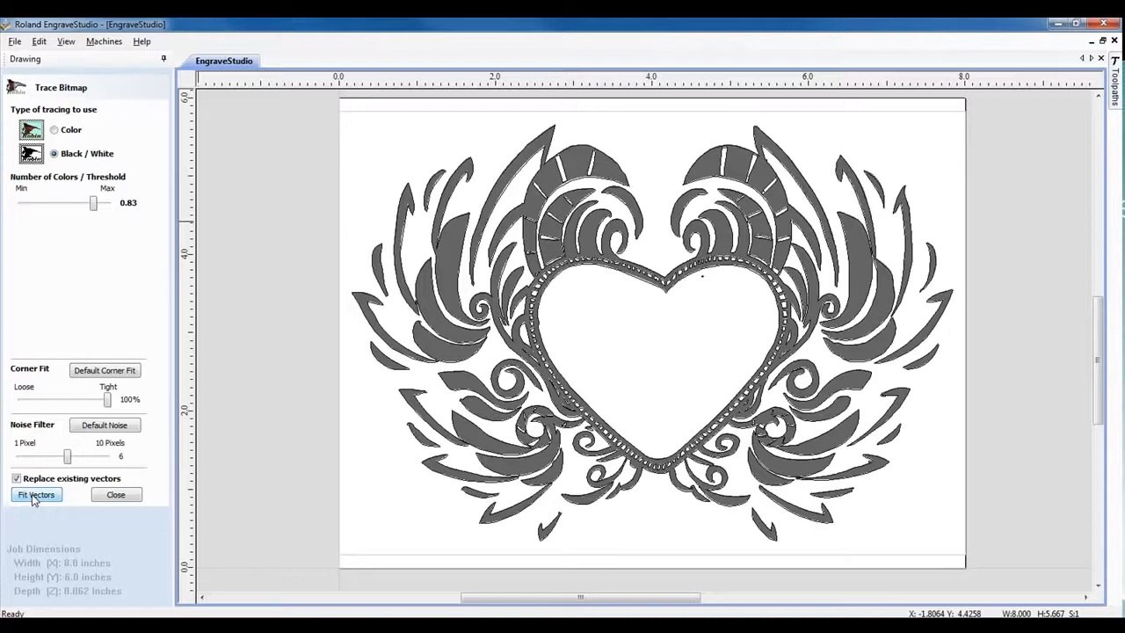
left_click(117, 496)
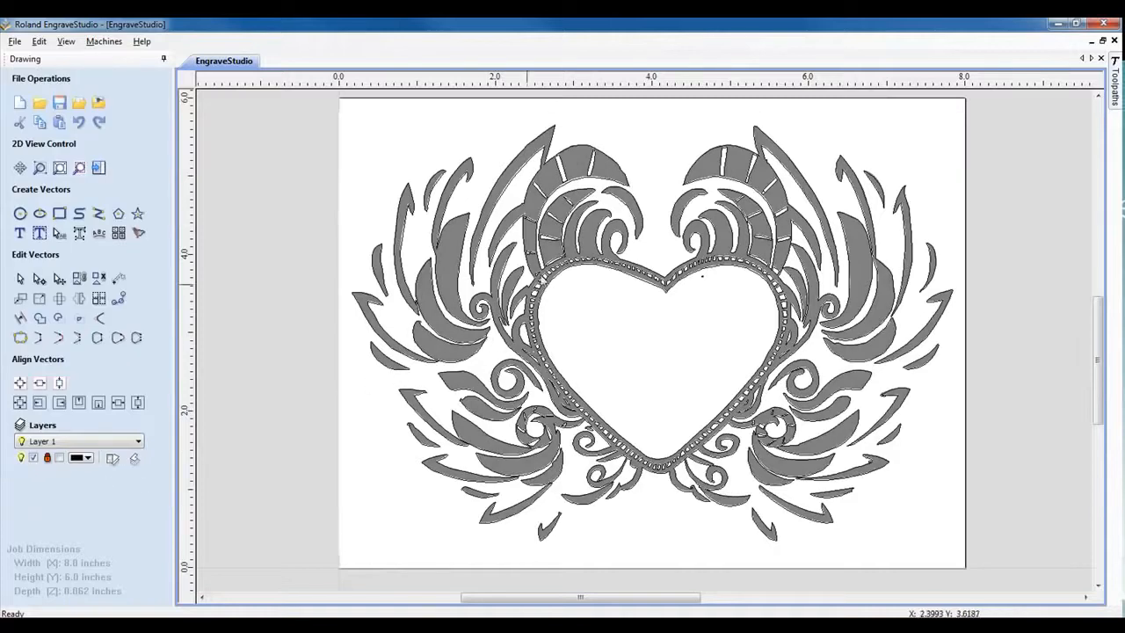
Pull the original heart bitmap away from the traced vectors and delete it.
left_click(664, 368)
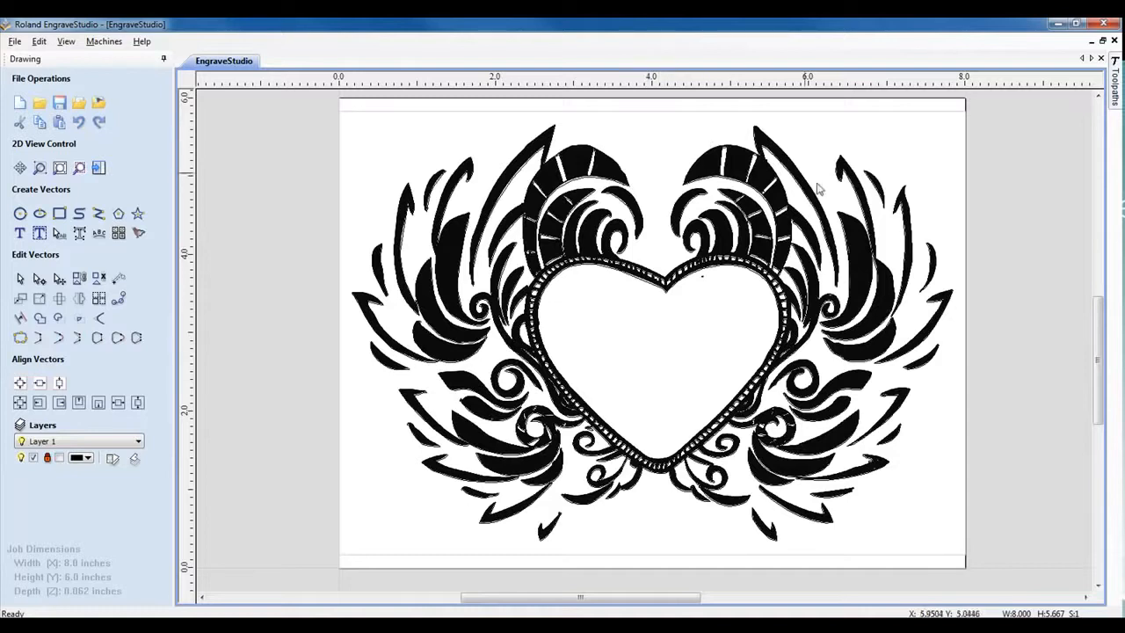
left_click_drag(668, 349, 504, 335)
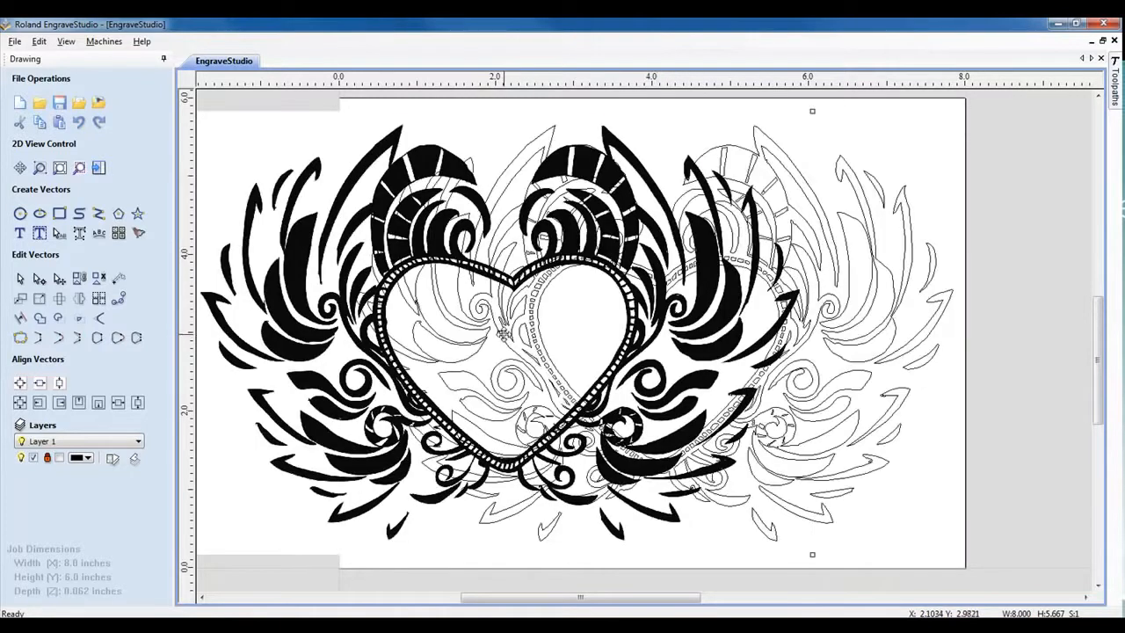
key("Delete")
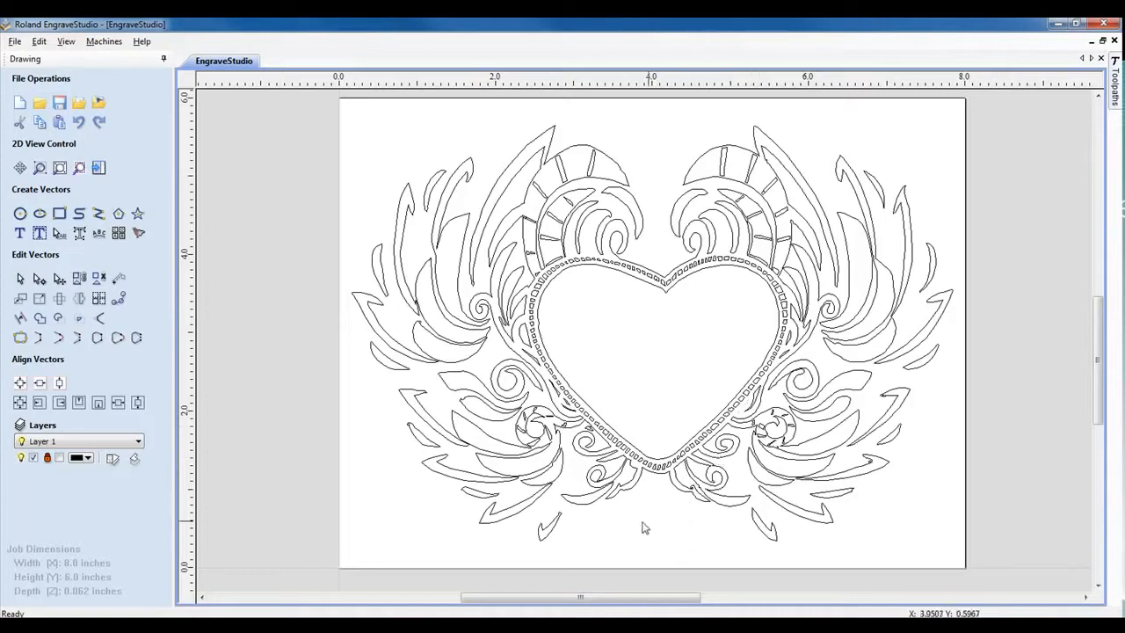
Group all the traced heart vectors, centre the group in the material and leave it selected.
left_click_drag(303, 104, 964, 551)
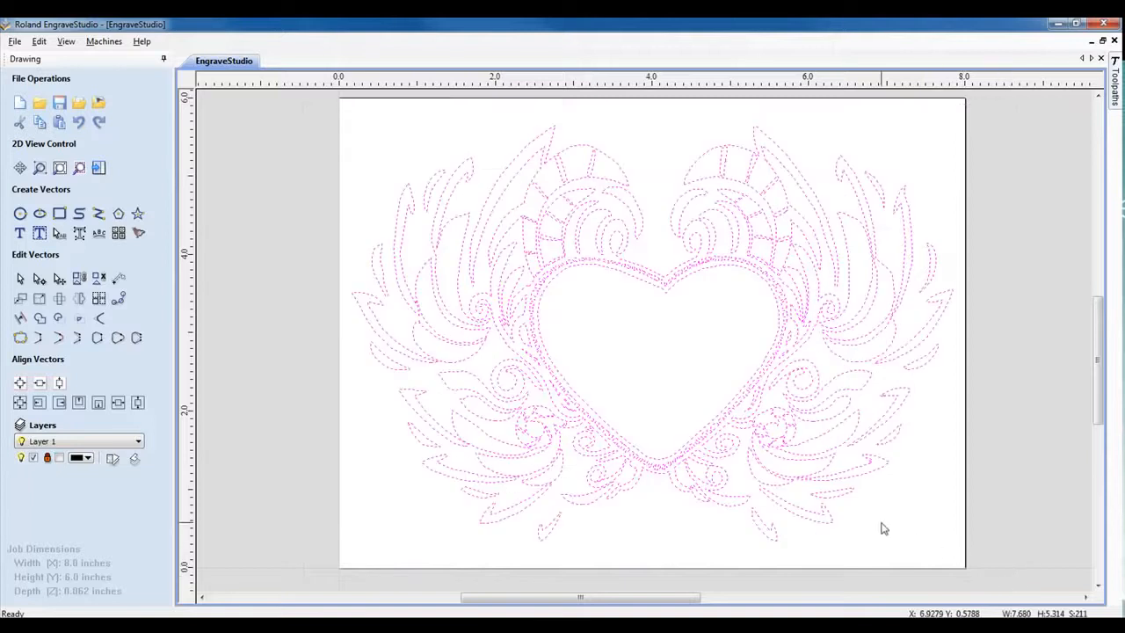
left_click(79, 279)
left_click(538, 264)
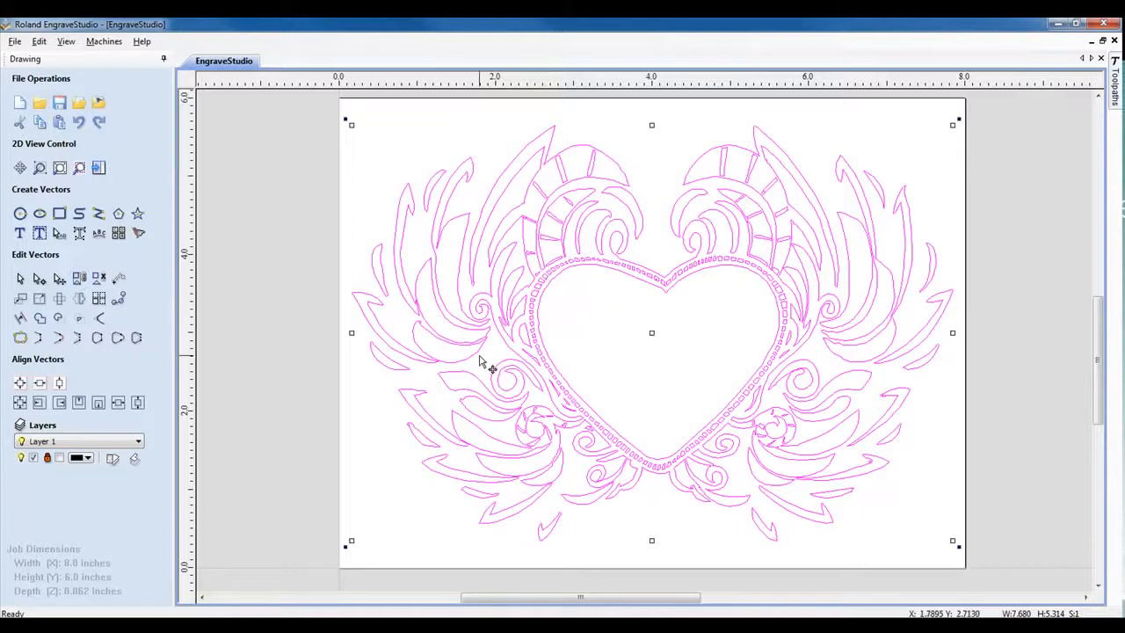
left_click(19, 384)
left_click(312, 393)
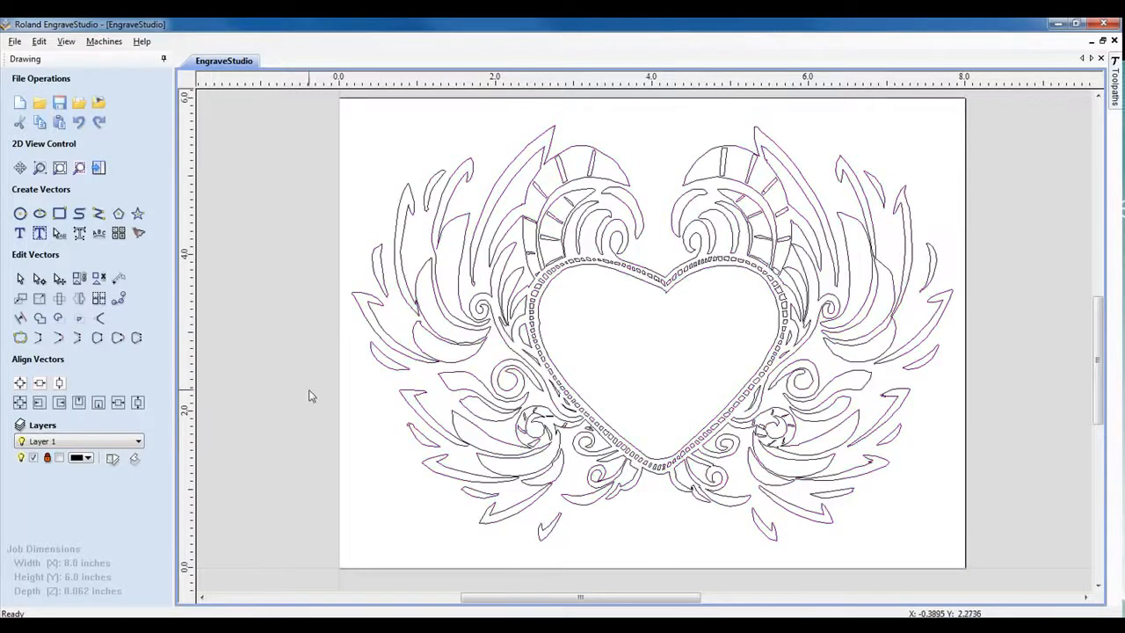
left_click(482, 352)
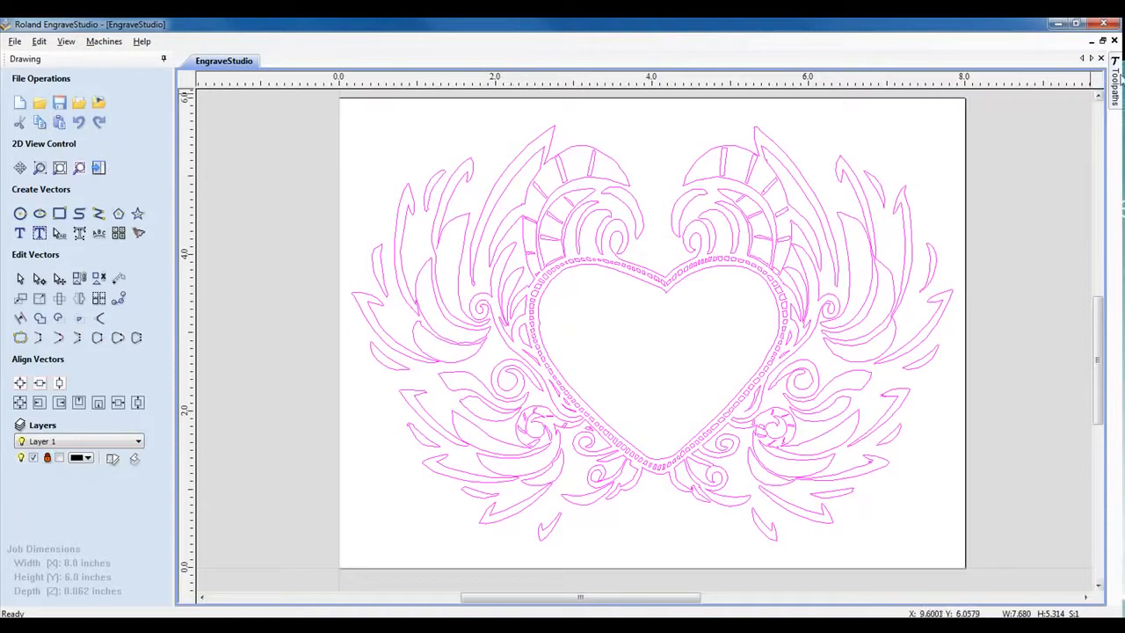
Keep the toolpath tools permanently open and accept the existing toolpath material settings.
mouse_move(1119, 77)
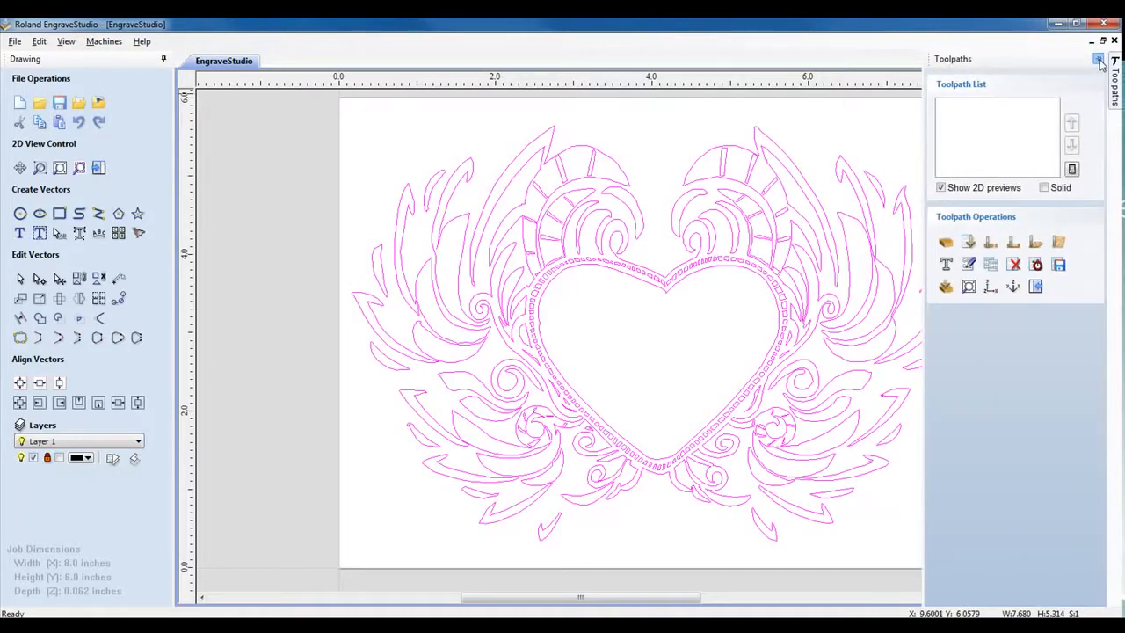
left_click(1099, 60)
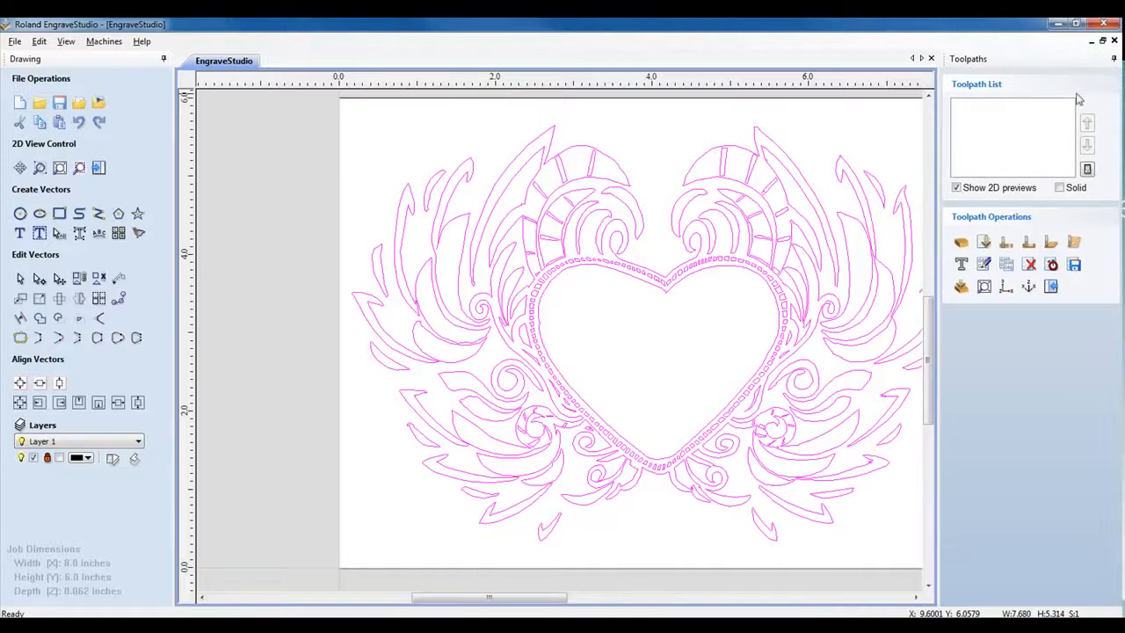
left_click(961, 242)
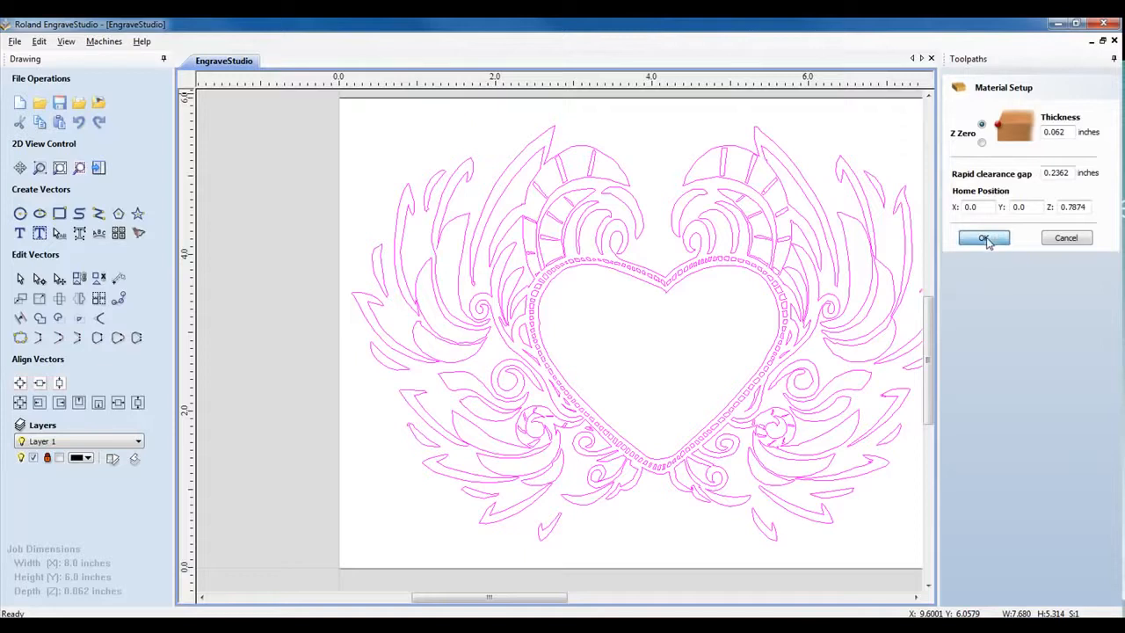
left_click(989, 239)
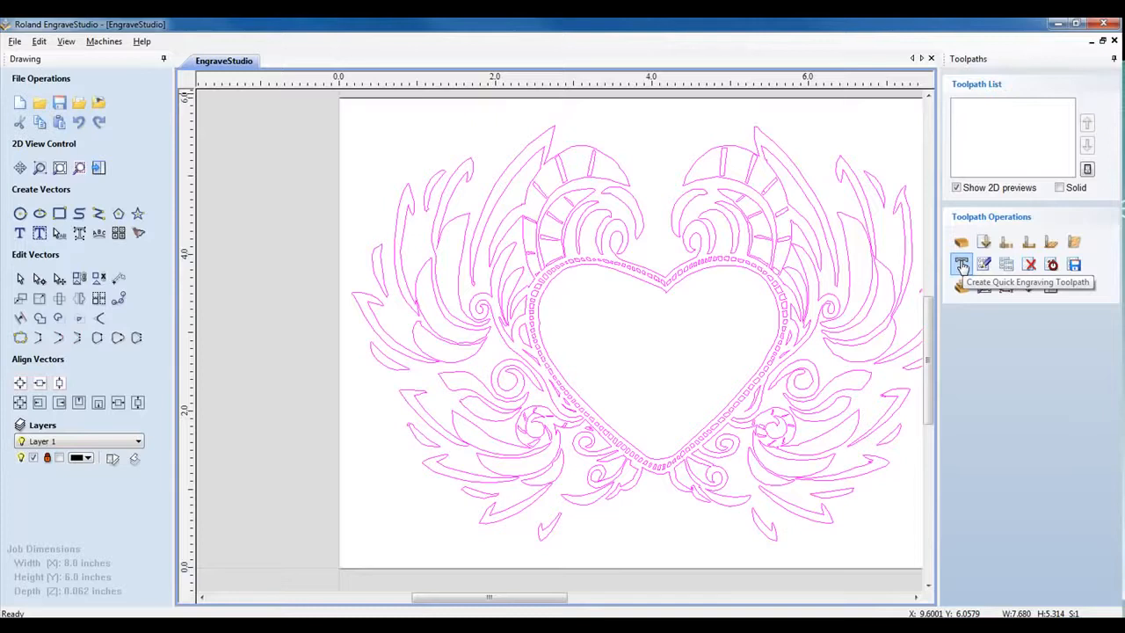
Start a Quick Engrave toolpath and choose the Engrave (1/8", 30deg. 0.03") tool from the tool database.
left_click(962, 266)
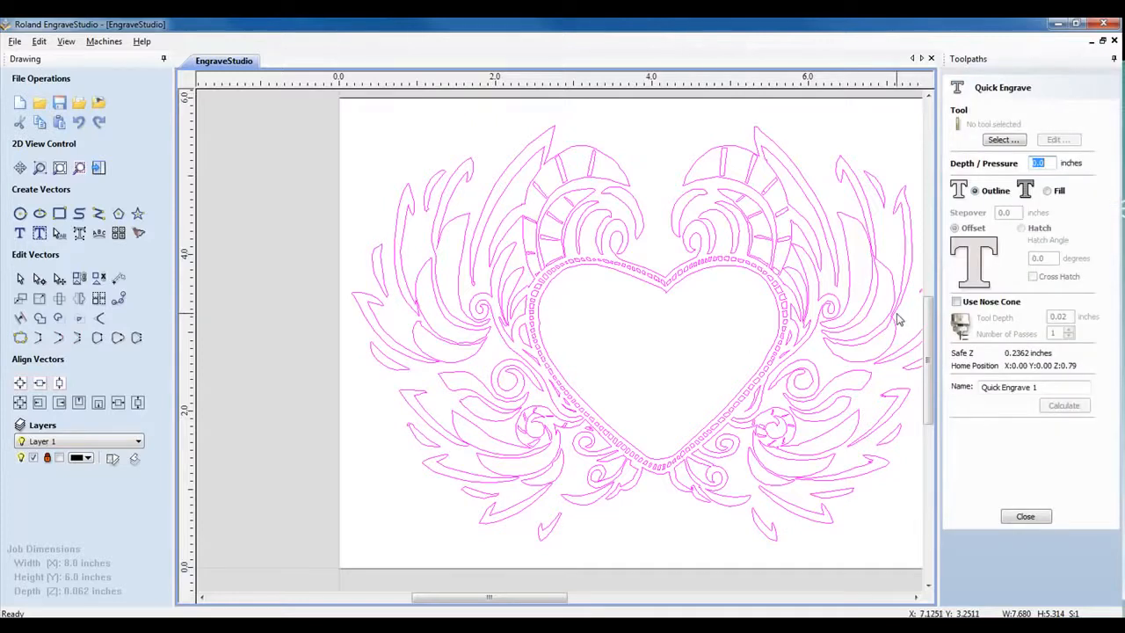
left_click(1006, 141)
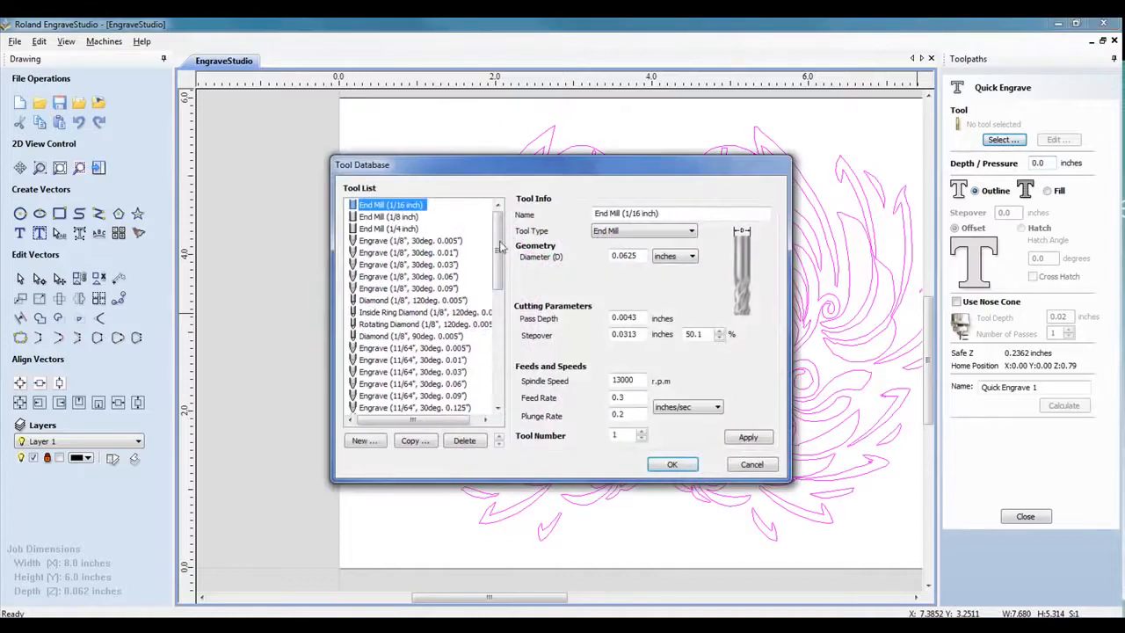
scroll(498, 274, "down", 1)
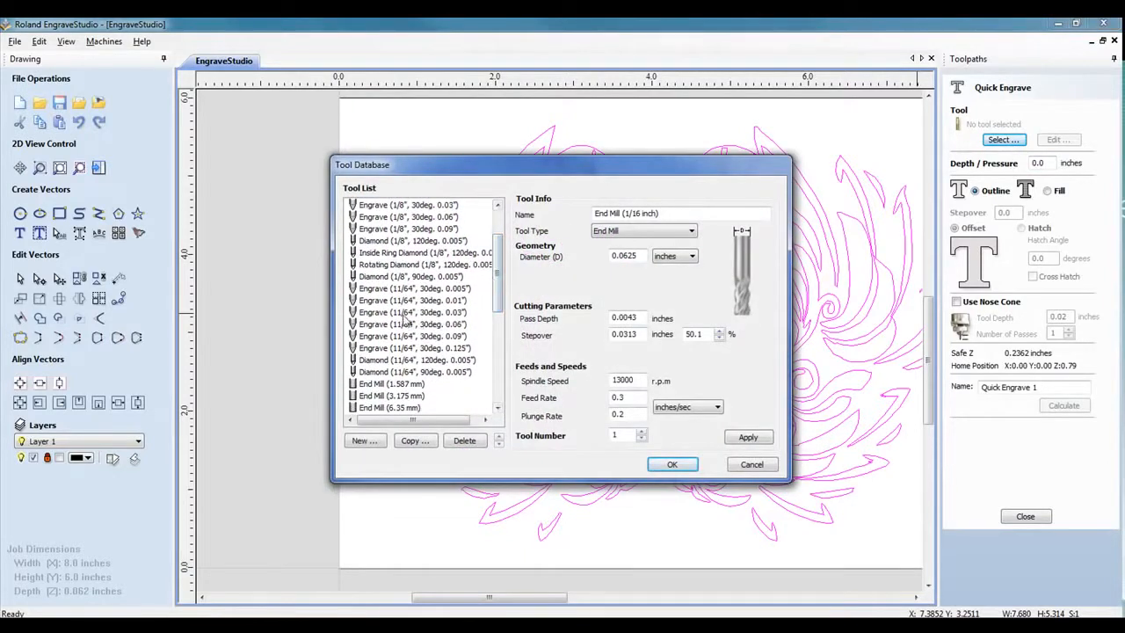
left_click(406, 205)
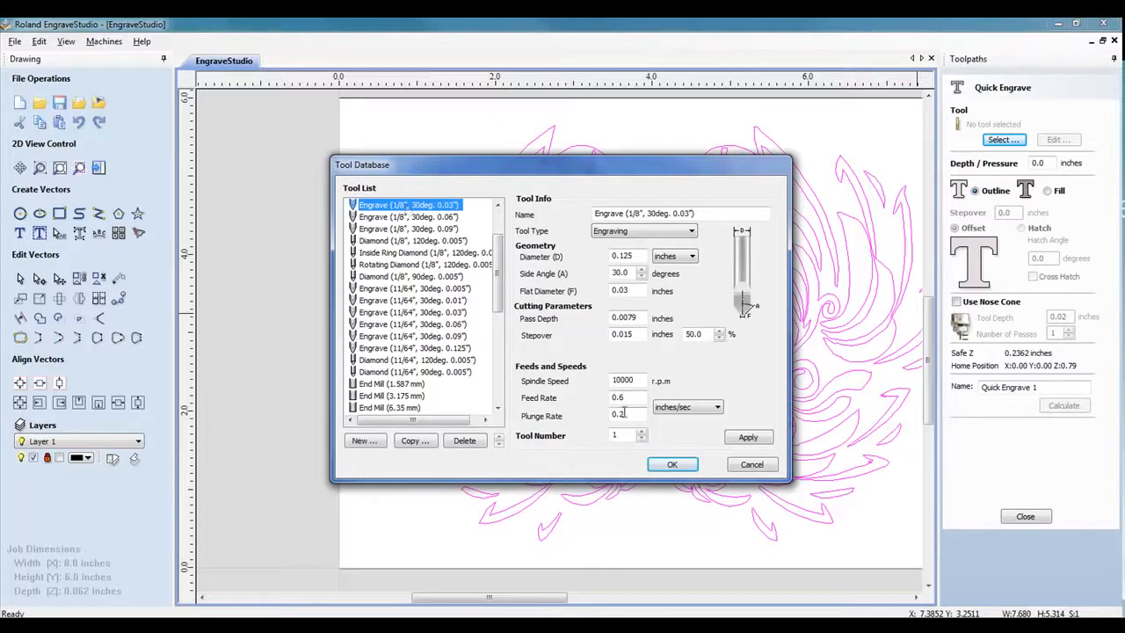
left_click(673, 465)
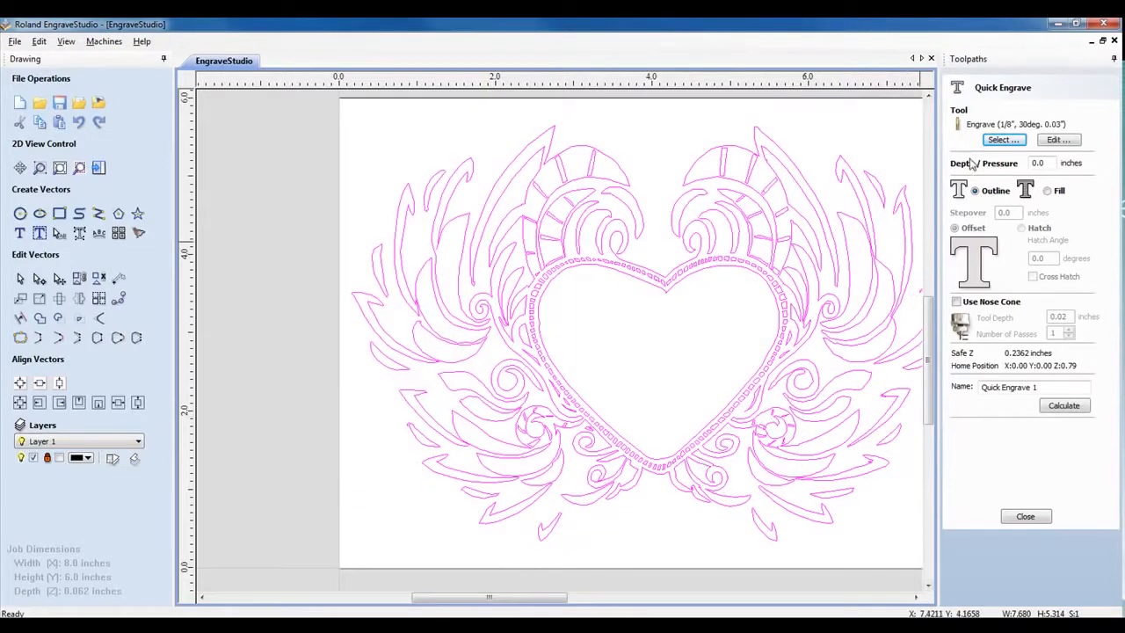
Set the engraving depth to .005 inches and use a hatch fill for the toolpath.
left_click_drag(1049, 163, 1003, 166)
type(".005")
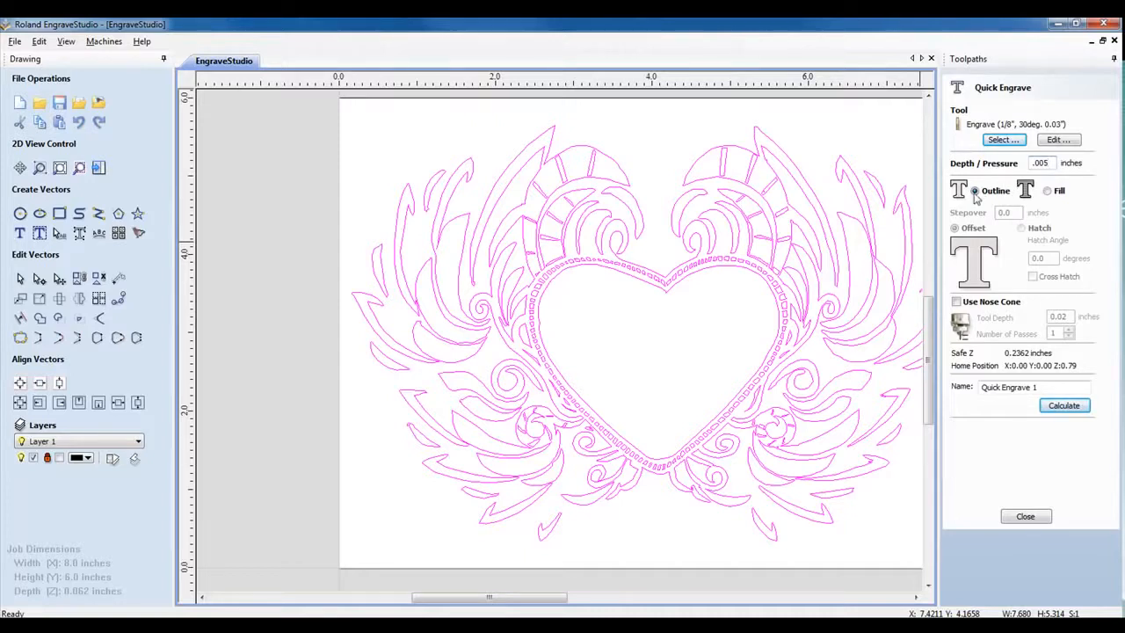
left_click(1049, 192)
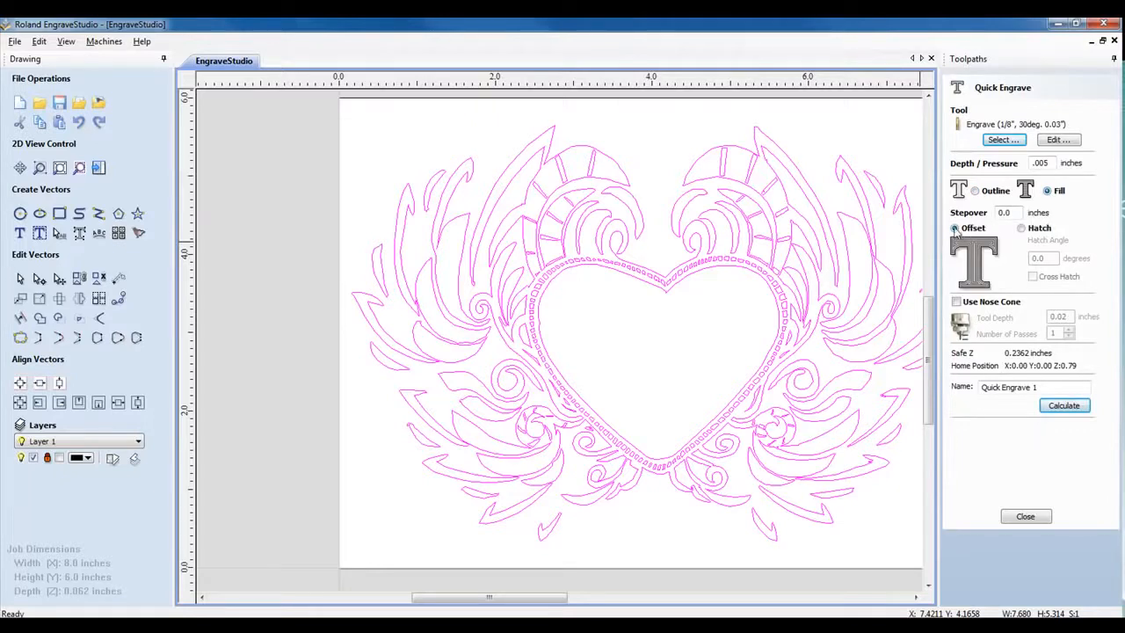
left_click(1022, 229)
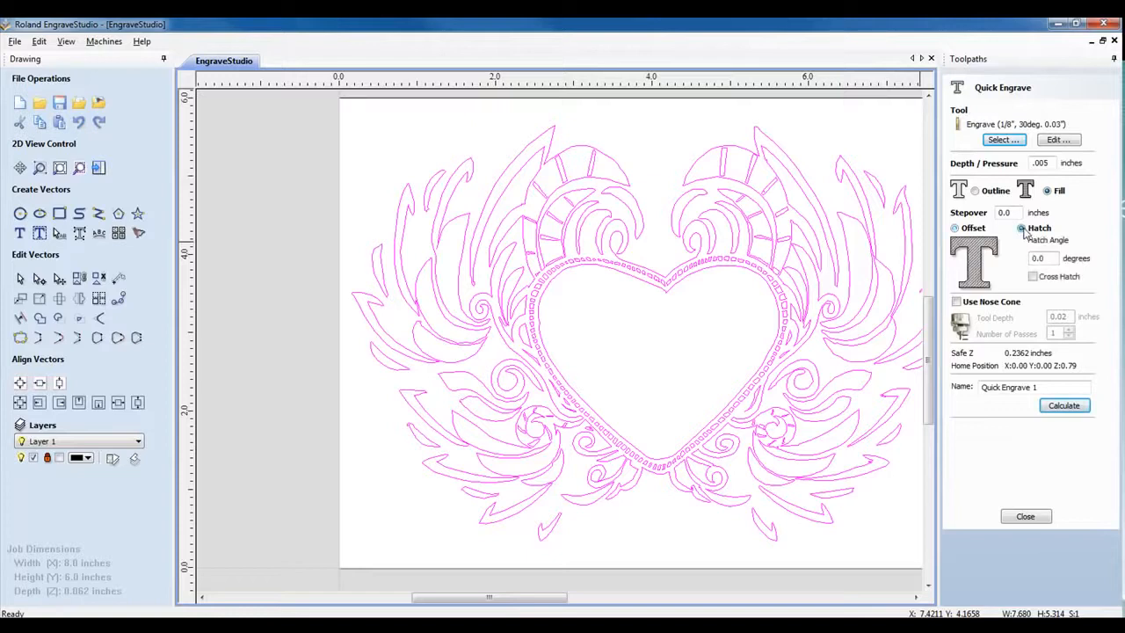
Enable the nose cone for the toolpath with a tool depth of .005 inches.
left_click(956, 302)
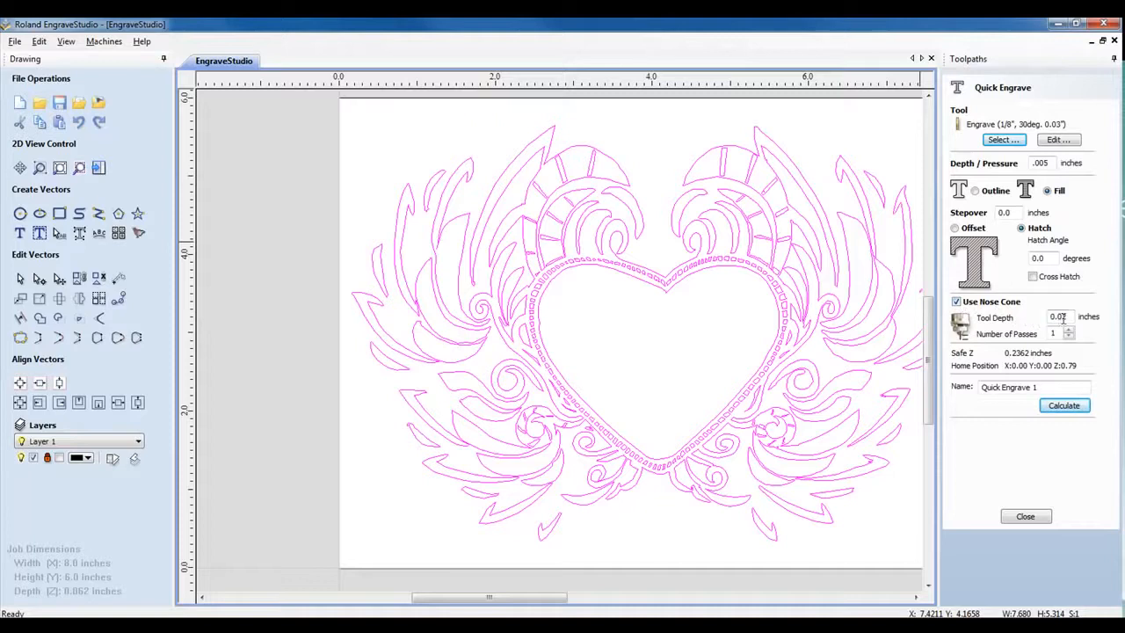
left_click_drag(1067, 317, 1033, 318)
type(".005")
left_click(1058, 332)
Name the toolpath "fill", calculate it and check its hatch lines on the heart artwork up close.
left_click_drag(1045, 387, 981, 387)
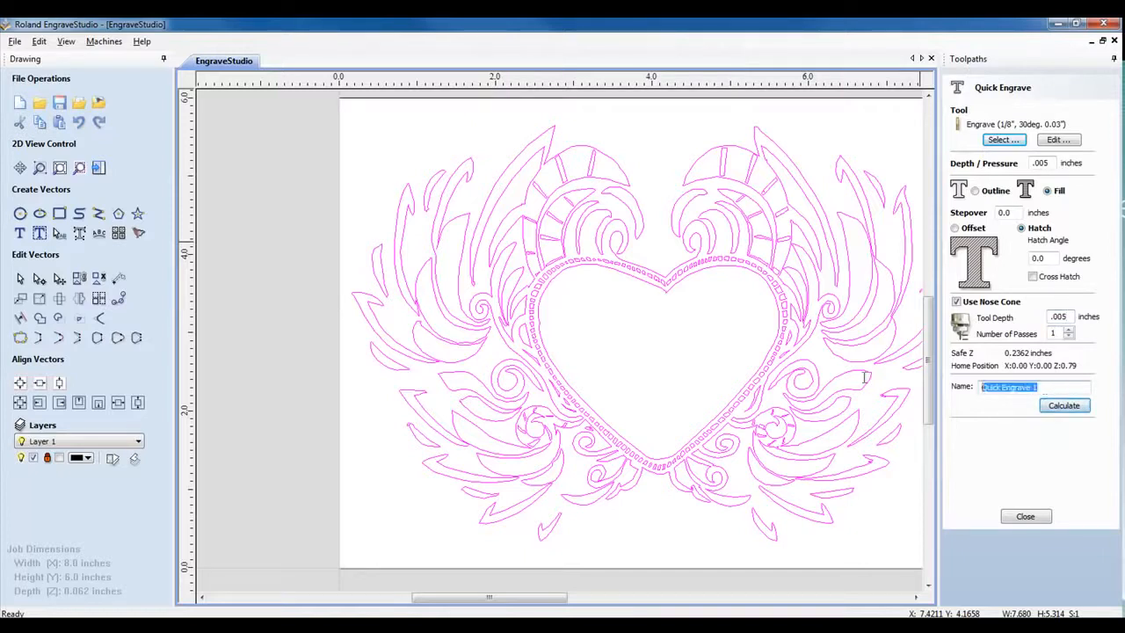
type("fill")
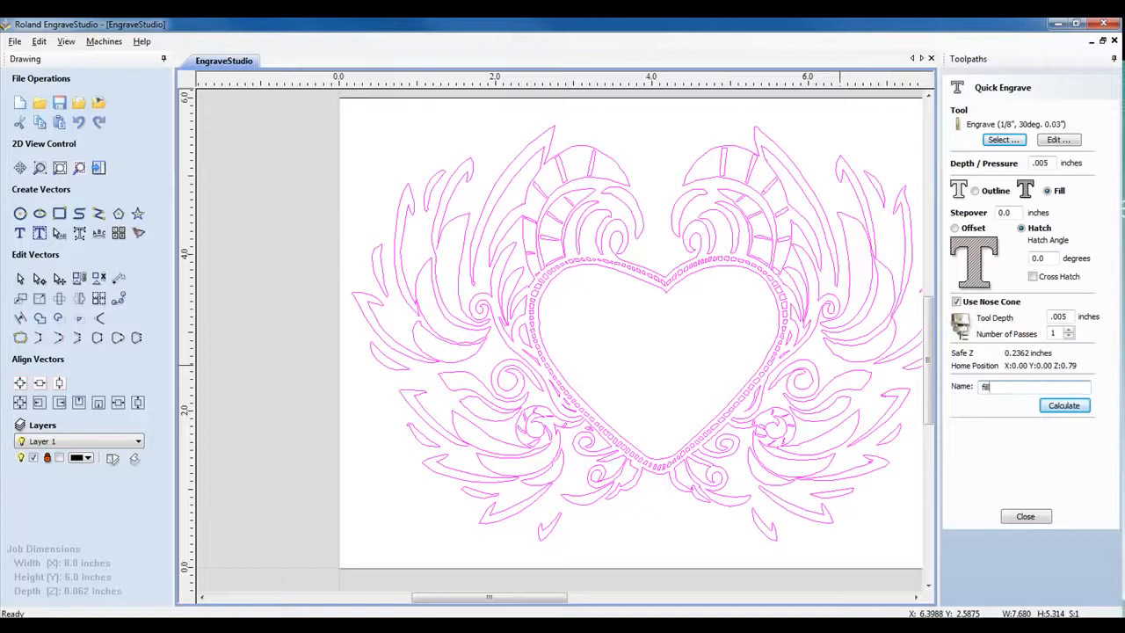
left_click(1064, 409)
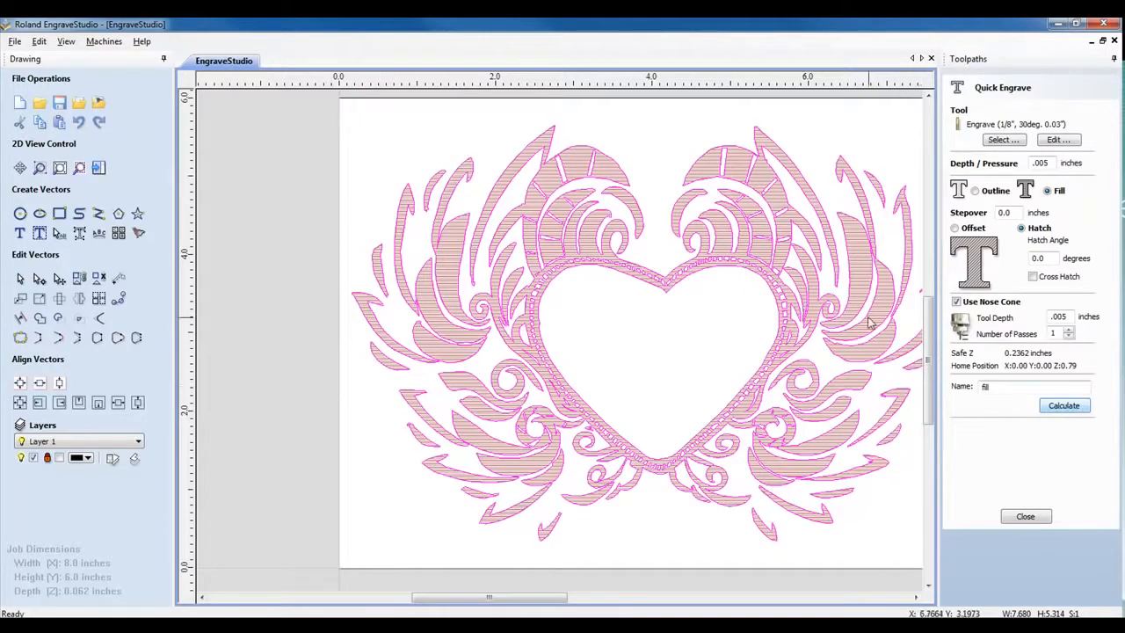
left_click(554, 218)
scroll(554, 218, "up", 3)
scroll(576, 273, "up", 2)
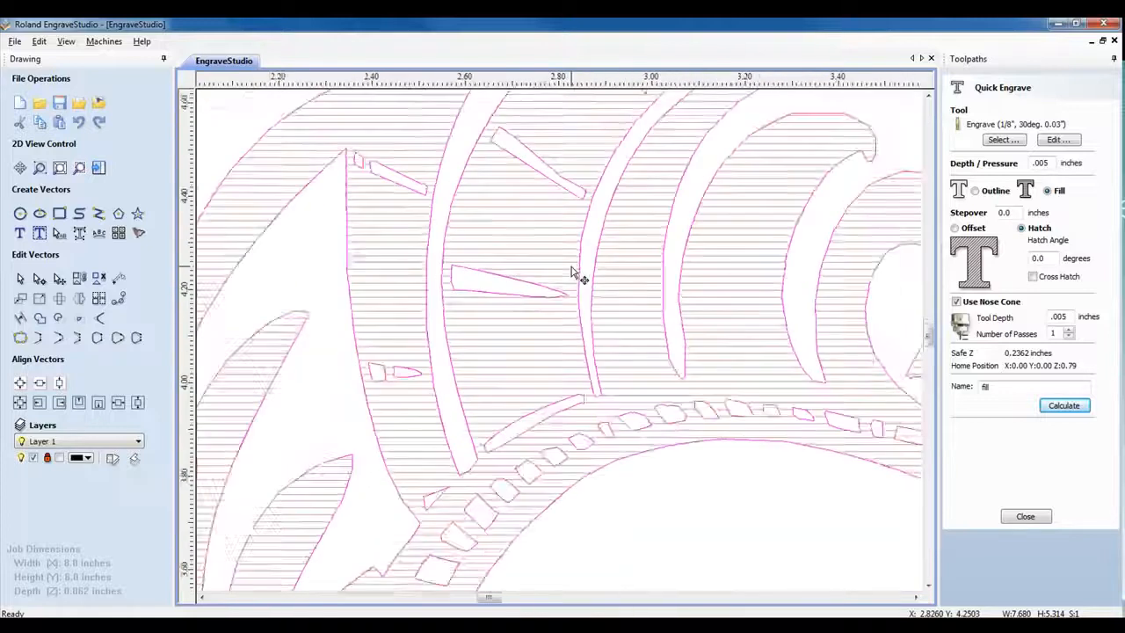
scroll(574, 274, "down", 6)
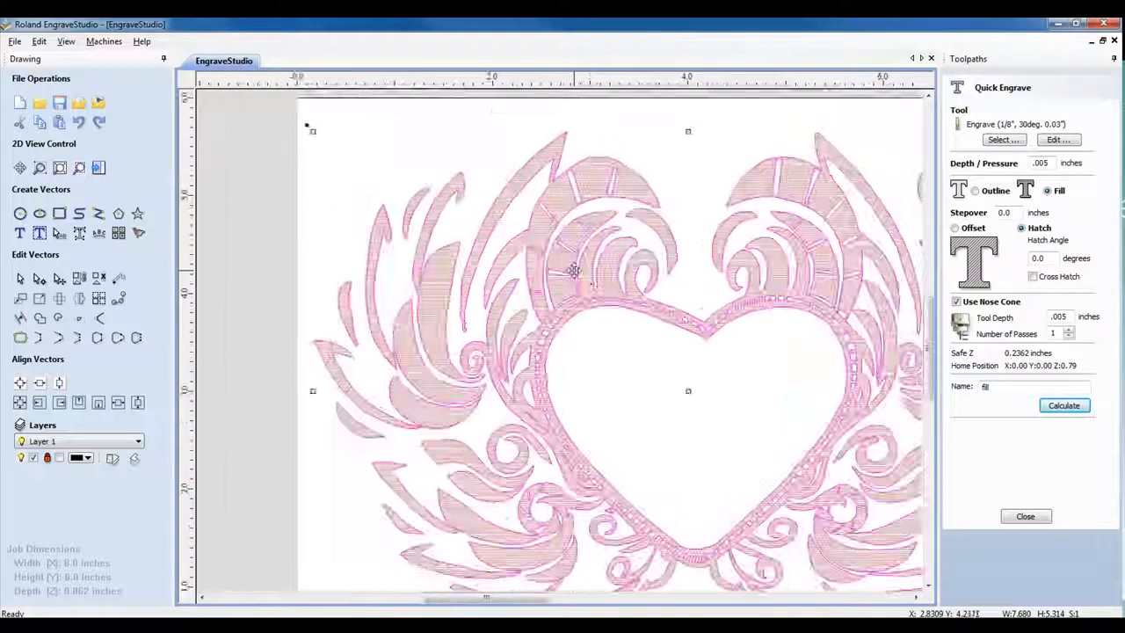